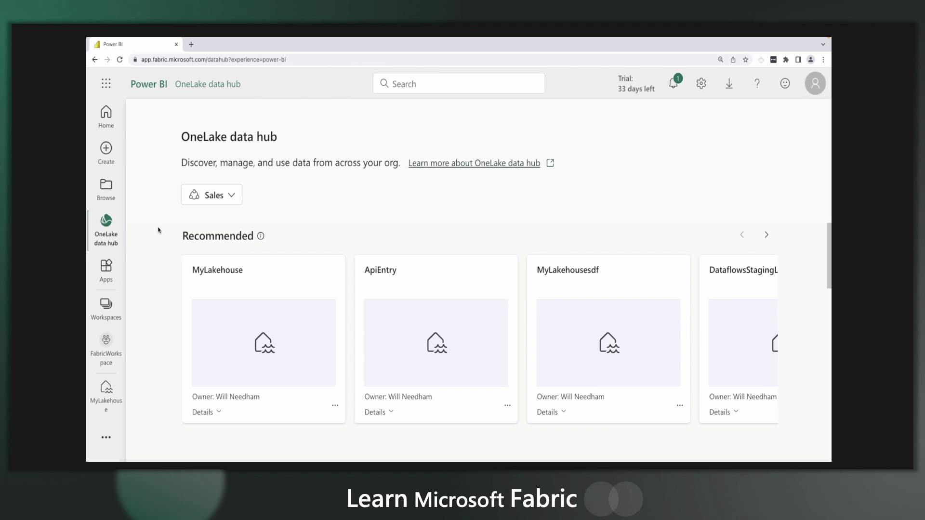
# Switch the OneLake data hub's domain filter to All domains.
pyautogui.click(231, 196)
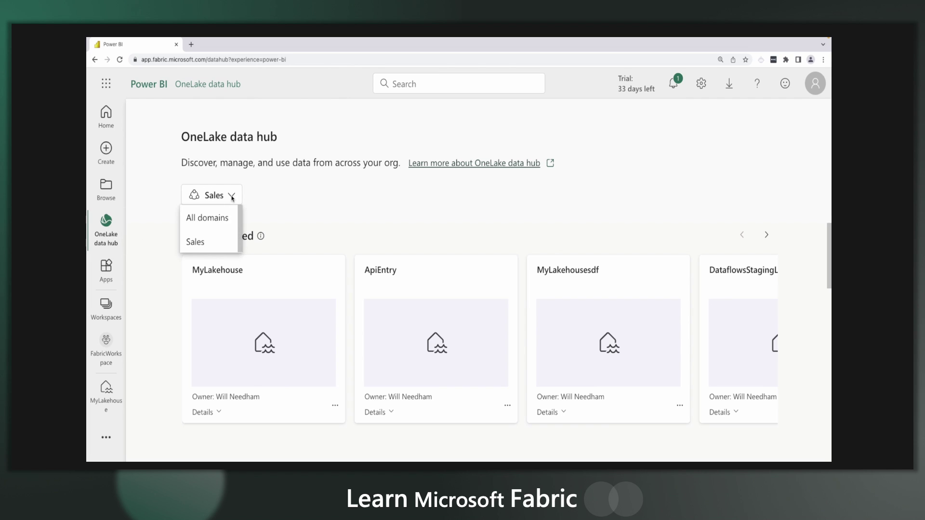
pyautogui.click(203, 218)
pyautogui.scroll(-1, 177, 264)
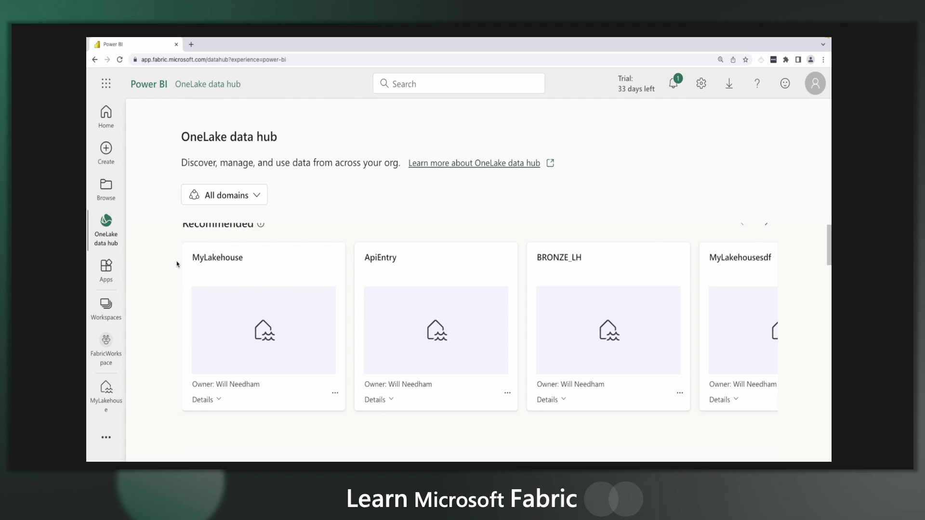
pyautogui.scroll(-5, 177, 264)
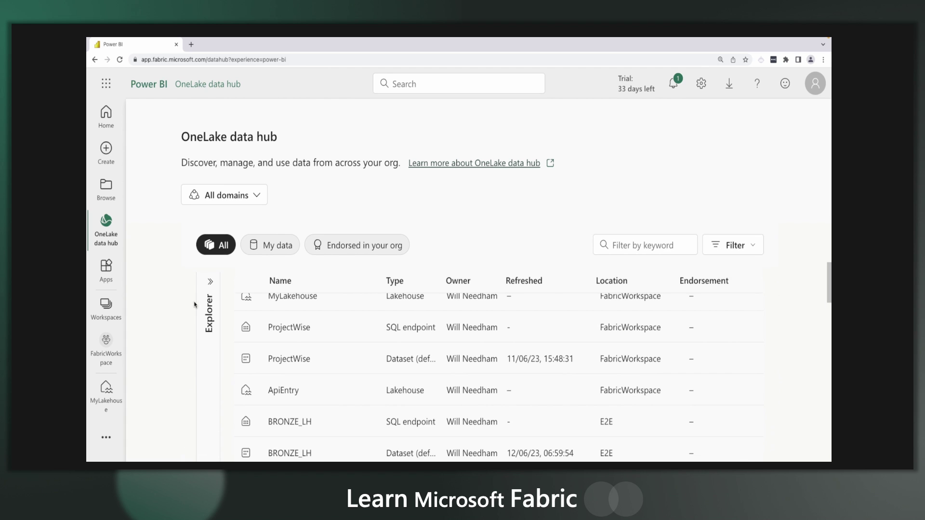
# Filter the Explorer to FabricWorkspace and open MyLakehouse's settings.
pyautogui.click(203, 301)
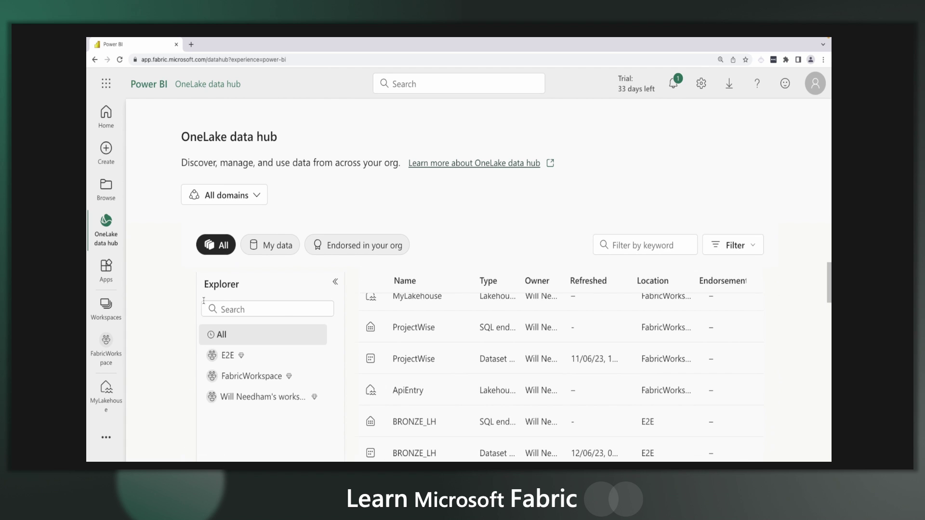
pyautogui.click(252, 376)
pyautogui.scroll(2, 258, 377)
pyautogui.scroll(-1, 448, 333)
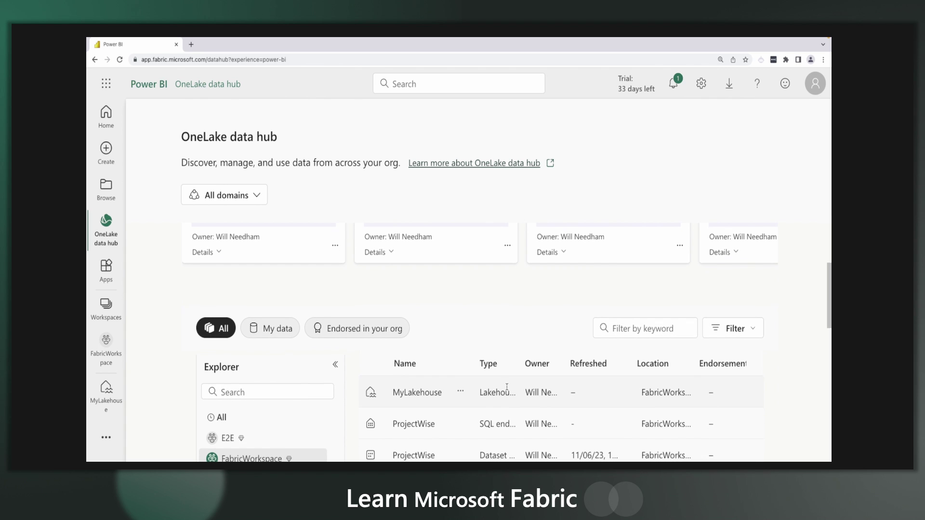
pyautogui.click(460, 394)
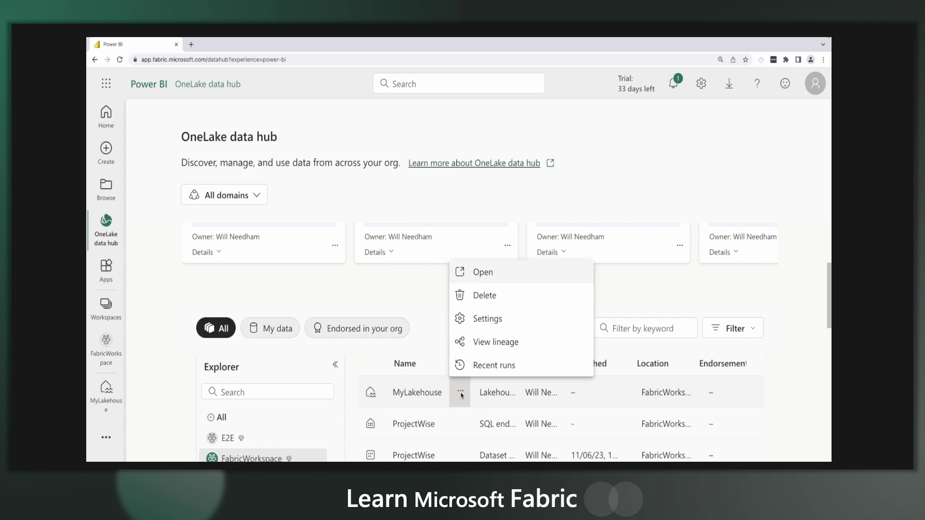
pyautogui.click(489, 319)
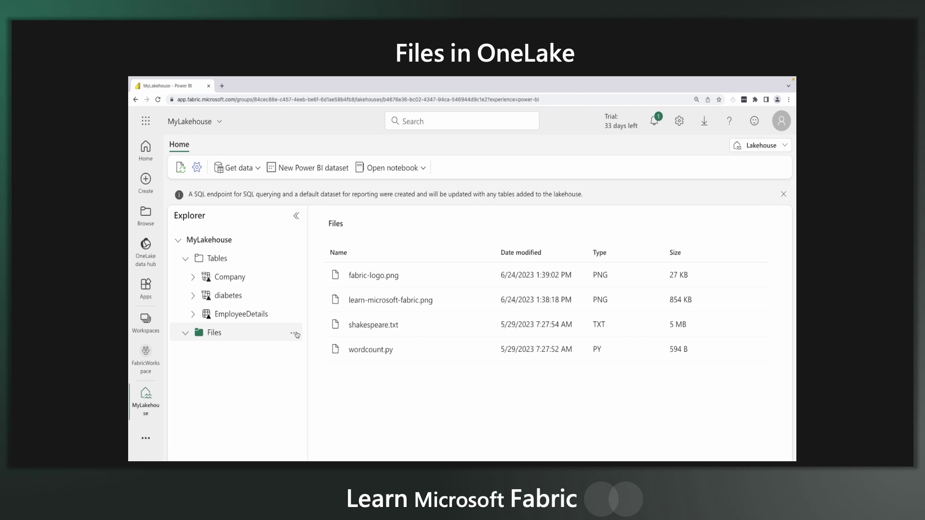
# Upload microsoft-fabric-user-group.png from the Assets folder into MyLakehouse's Files folder.
pyautogui.click(294, 332)
pyautogui.moveTo(318, 396)
pyautogui.click(429, 398)
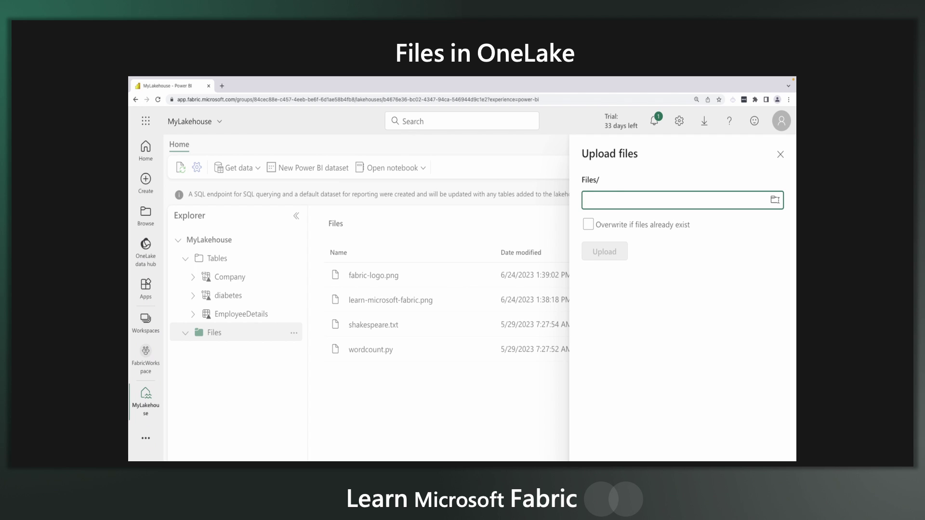
pyautogui.click(775, 200)
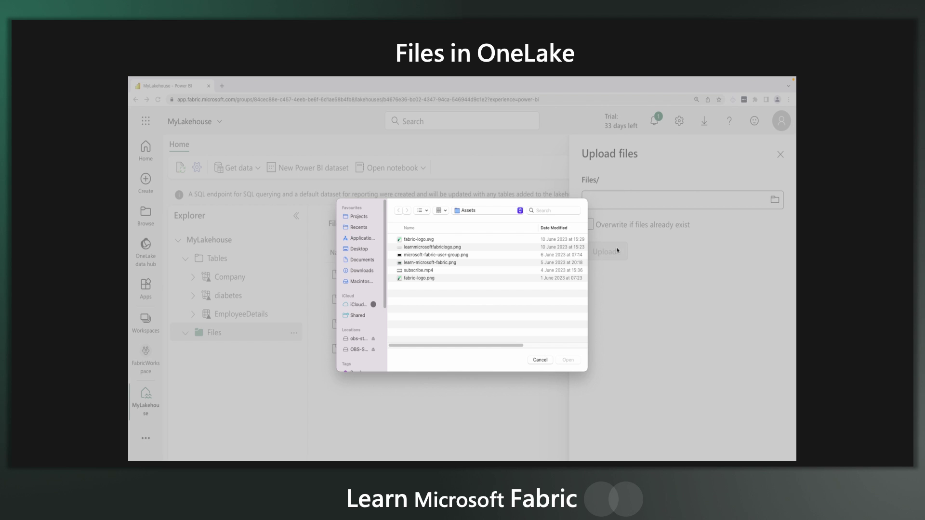
pyautogui.doubleClick(431, 255)
pyautogui.click(604, 251)
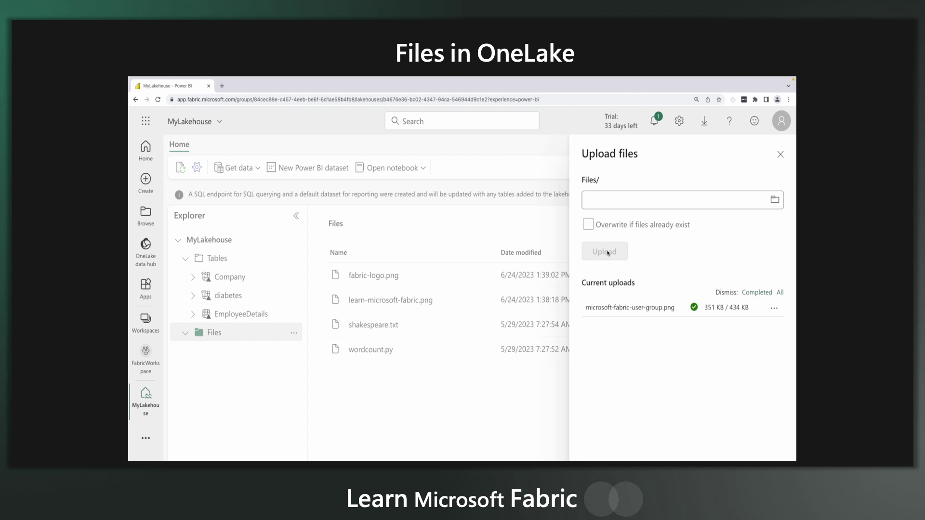
pyautogui.click(408, 429)
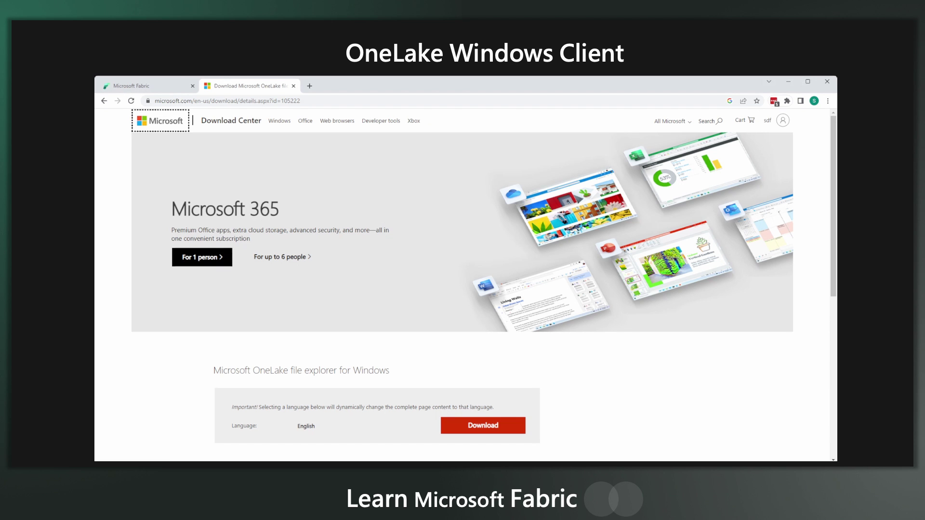
# Download the OneLake file explorer for Windows and run its installer to begin installation.
pyautogui.scroll(-3, 276, 327)
pyautogui.click(472, 298)
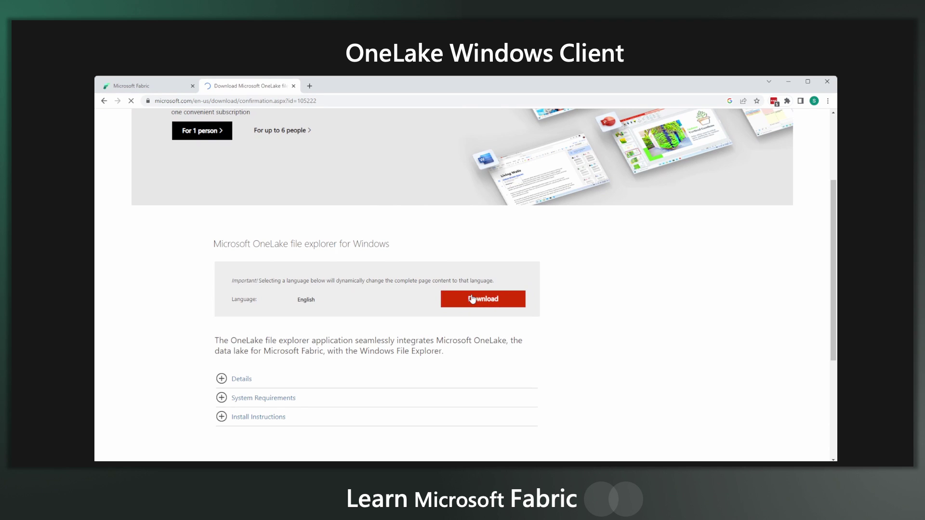
pyautogui.scroll(-1, 471, 299)
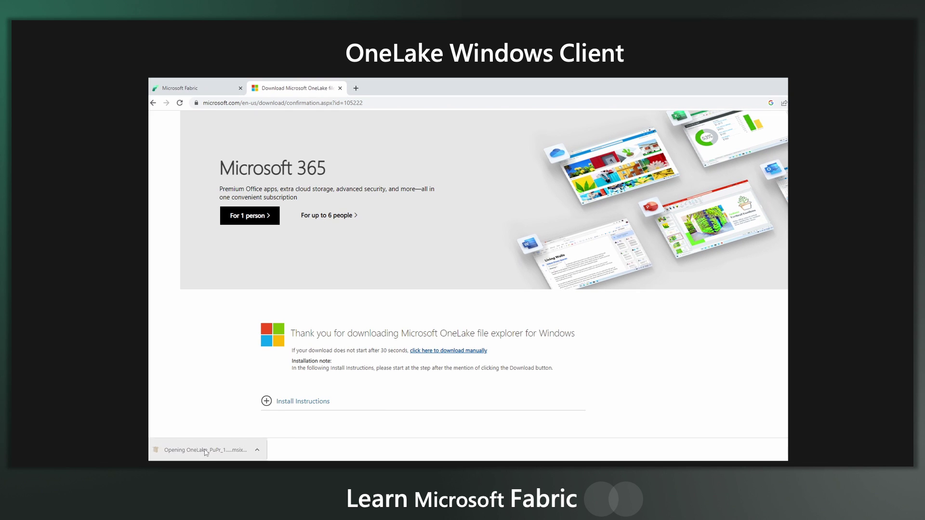
pyautogui.click(205, 450)
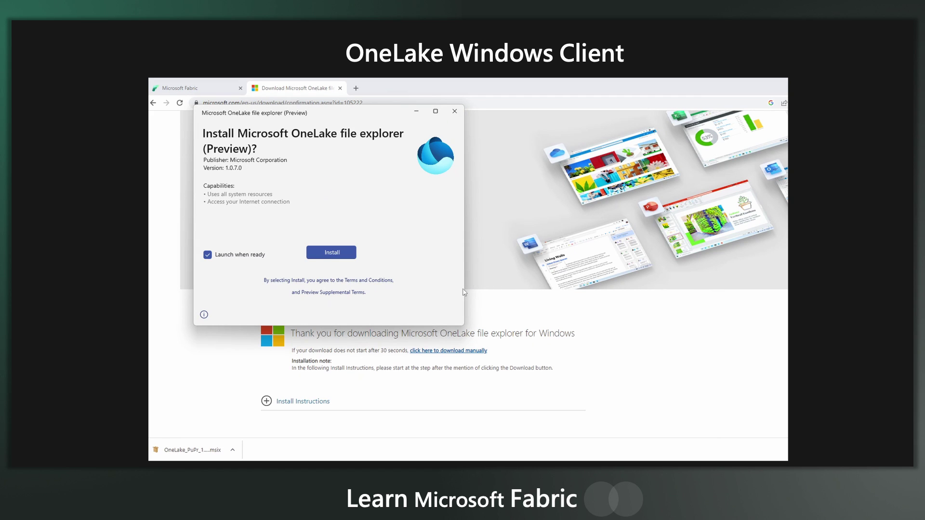
pyautogui.click(334, 253)
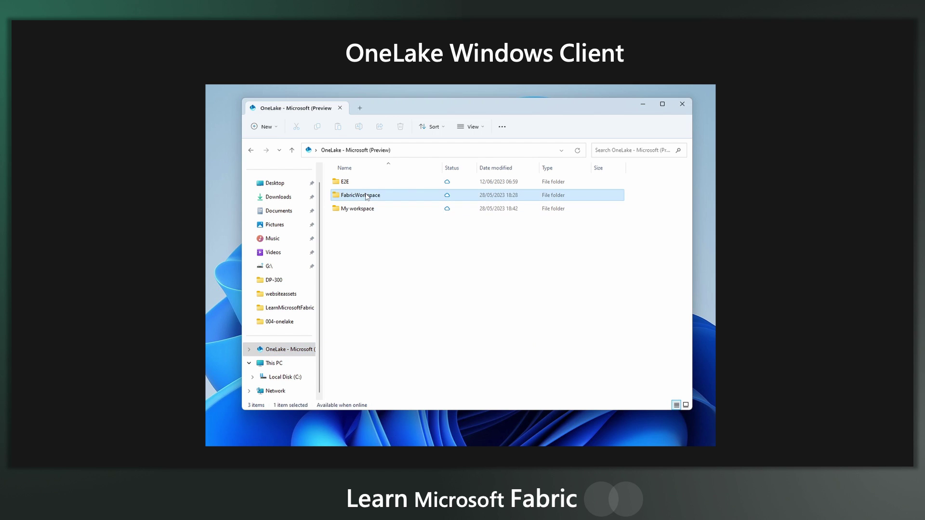
# Browse FabricWorkspace > MyLakehouse.Lakehouse > Files, then Tables > Employee to its _delta_log and data folder.
pyautogui.doubleClick(366, 199)
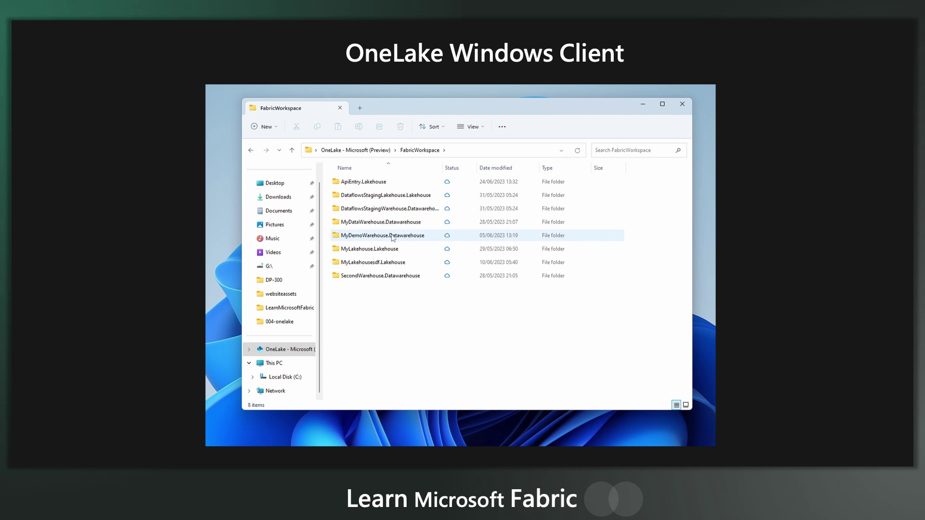
pyautogui.doubleClick(386, 249)
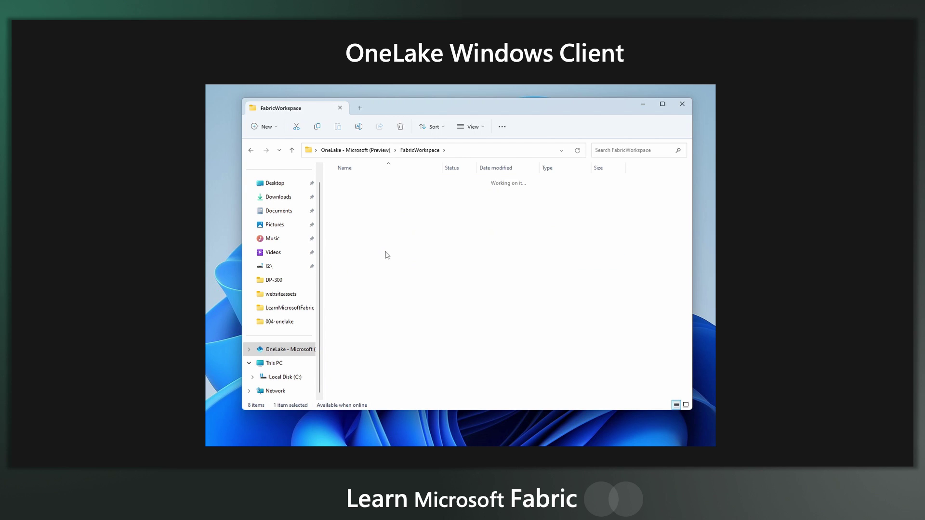
pyautogui.doubleClick(347, 181)
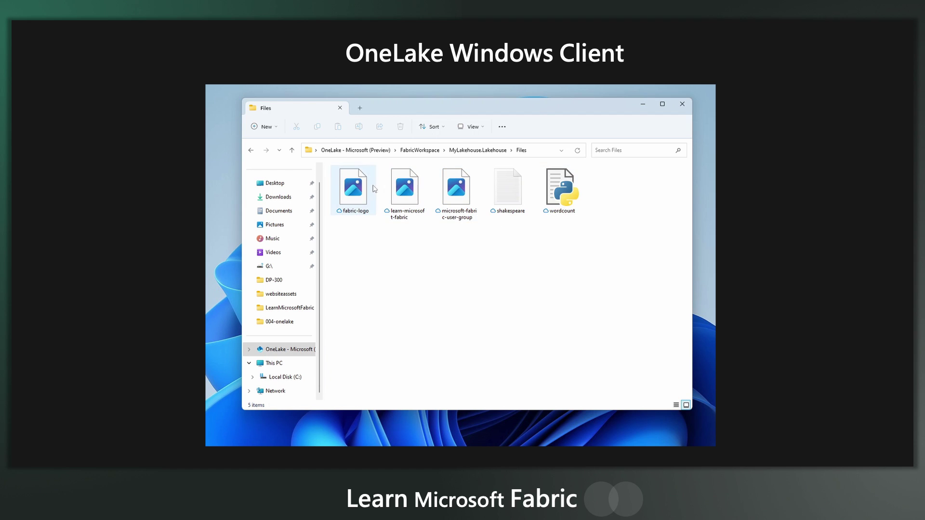
pyautogui.click(251, 150)
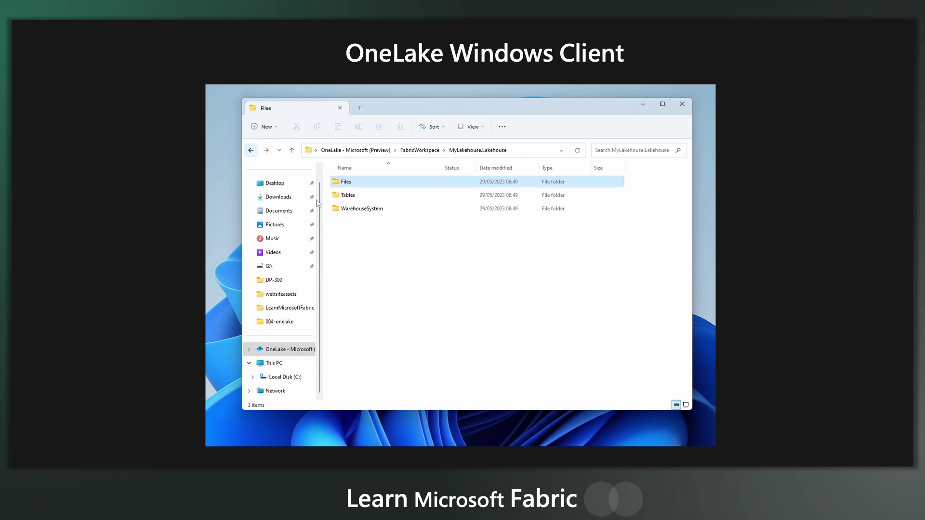
pyautogui.doubleClick(349, 195)
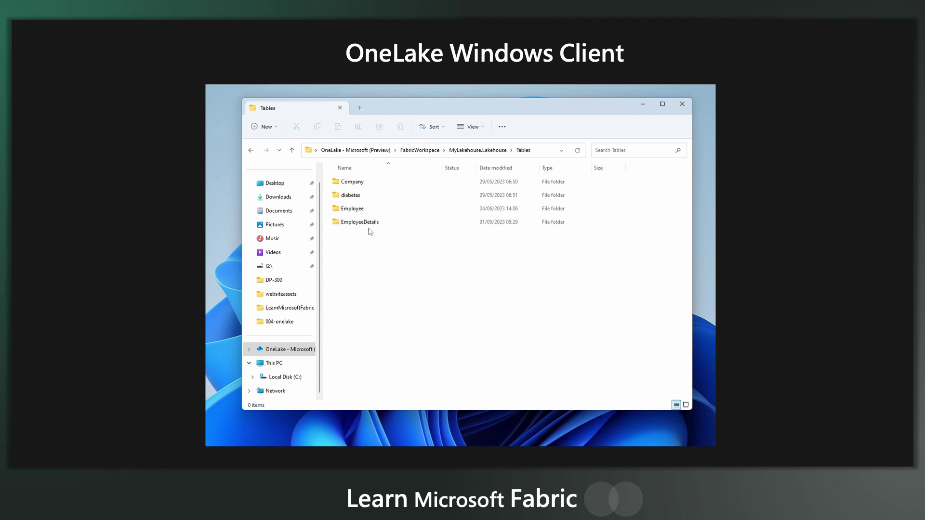
pyautogui.click(350, 210)
pyautogui.doubleClick(350, 209)
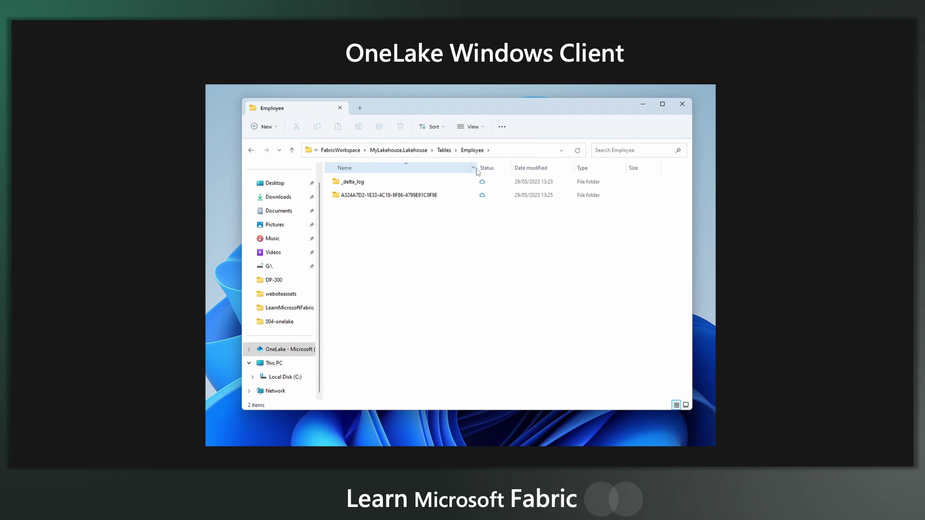
pyautogui.click(378, 196)
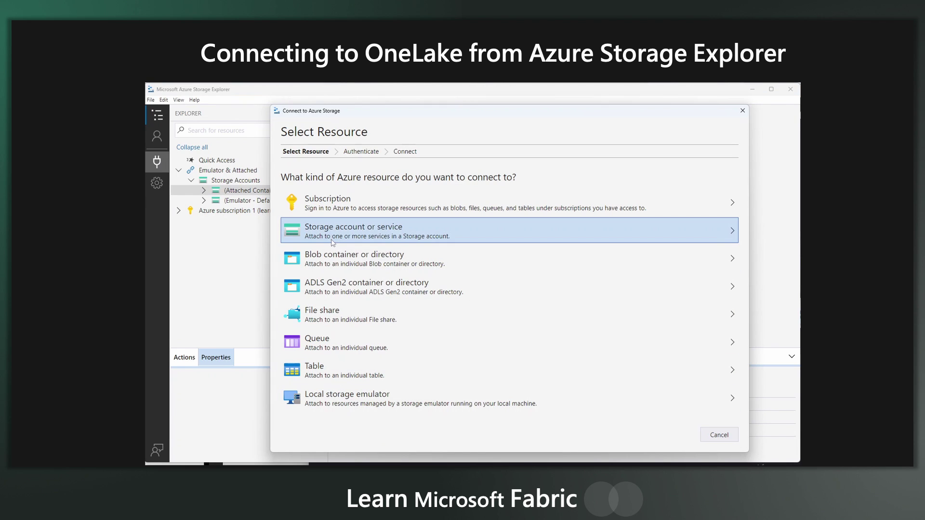
# Start an ADLS Gen2 container connection with Azure AD sign-in and paste the OneLake URL.
pyautogui.click(367, 291)
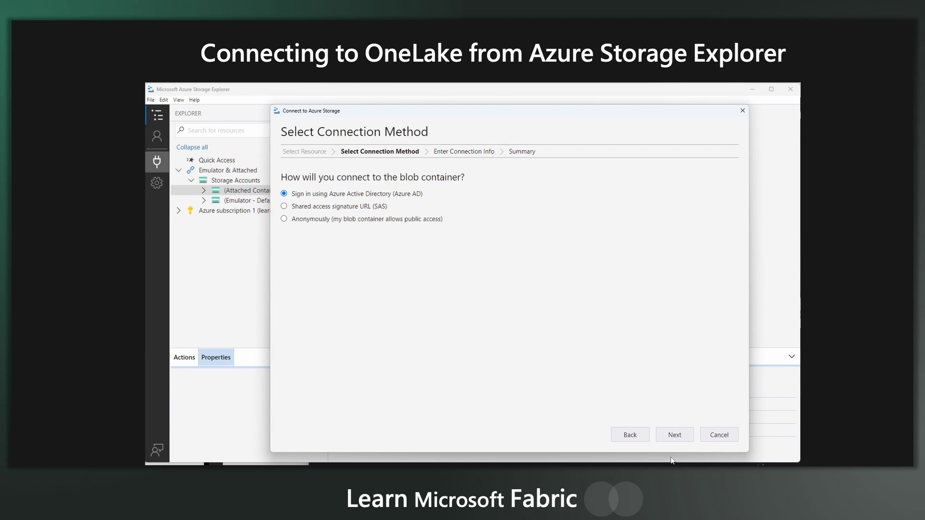
pyautogui.click(672, 435)
pyautogui.click(674, 435)
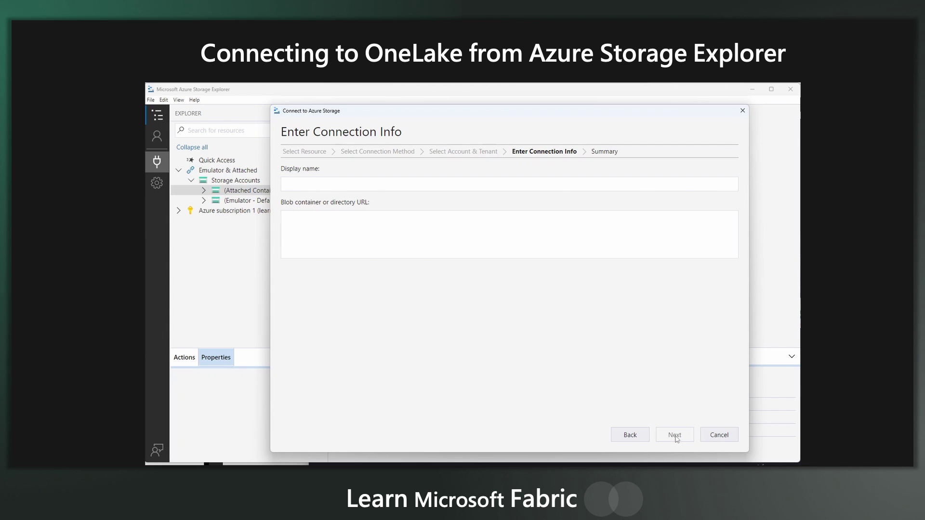
pyautogui.click(318, 216)
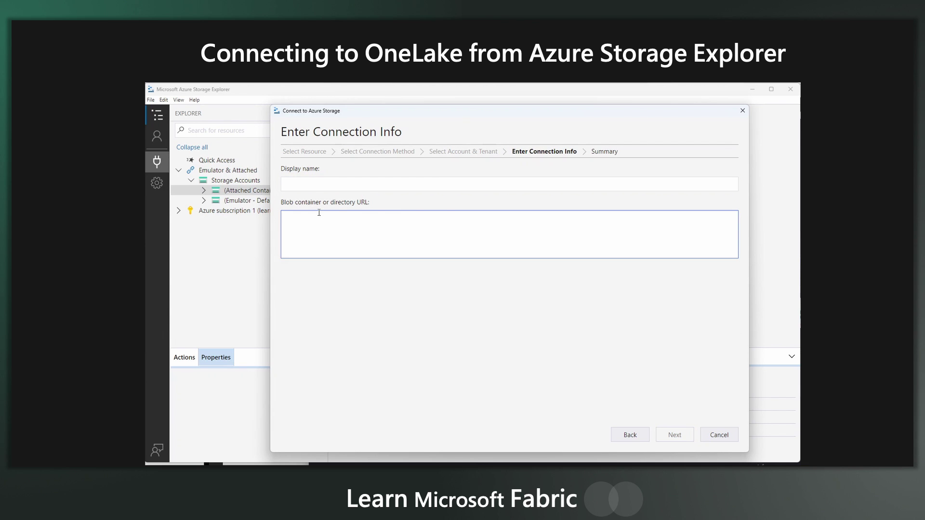
pyautogui.write('https://onelake.dfs.fabric.microsoft.com/FabricWorkspace/MyLakehouse.Lakehouse/Tables')
pyautogui.hotkey('shift', 'Left')
pyautogui.hotkey('shift', 'Left')
pyautogui.hotkey('shift', 'Left')
pyautogui.hotkey('shift', 'Left')
pyautogui.hotkey('shift', 'Left')
pyautogui.hotkey('shift', 'Left')
pyautogui.hotkey('shift', 'Left')
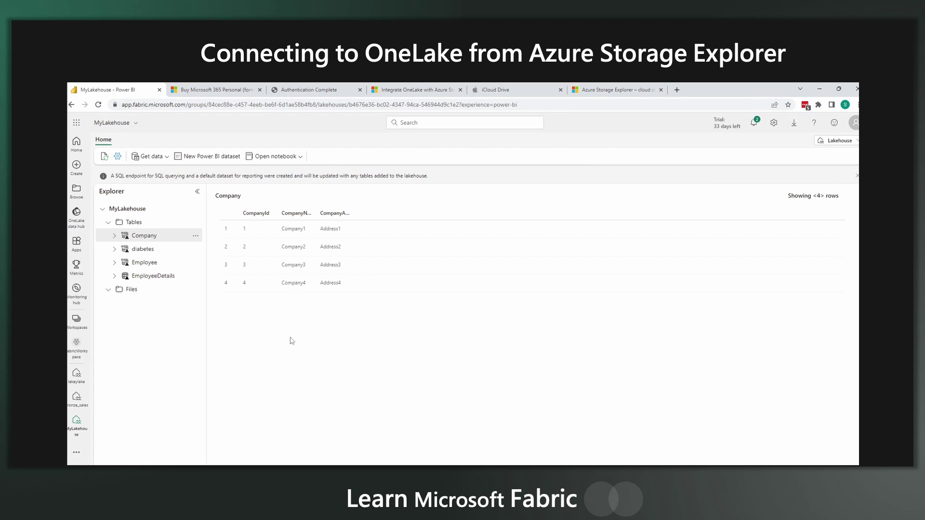
# Copy the Tables folder's OneLake URL from its Properties in Fabric.
pyautogui.click(194, 222)
pyautogui.click(225, 249)
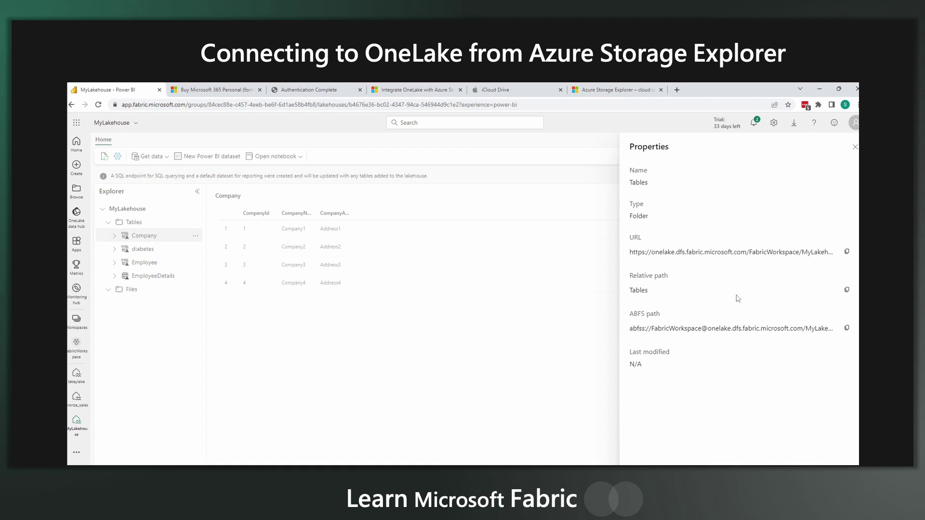
pyautogui.click(847, 251)
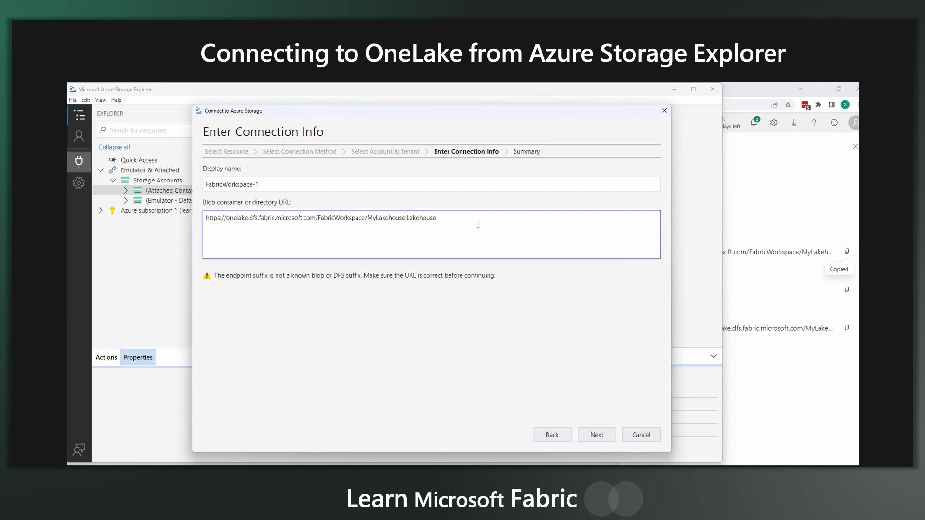
# Paste the URL, trim /Tables so it ends at MyLakehouse.Lakehouse, and connect as FabricWorkspace-1.
pyautogui.hotkey('ctrl', 'a')
pyautogui.hotkey('ctrl', 'v')
pyautogui.moveTo(457, 217); pyautogui.dragTo(436, 218)
pyautogui.press('BackSpace')
pyautogui.click(596, 434)
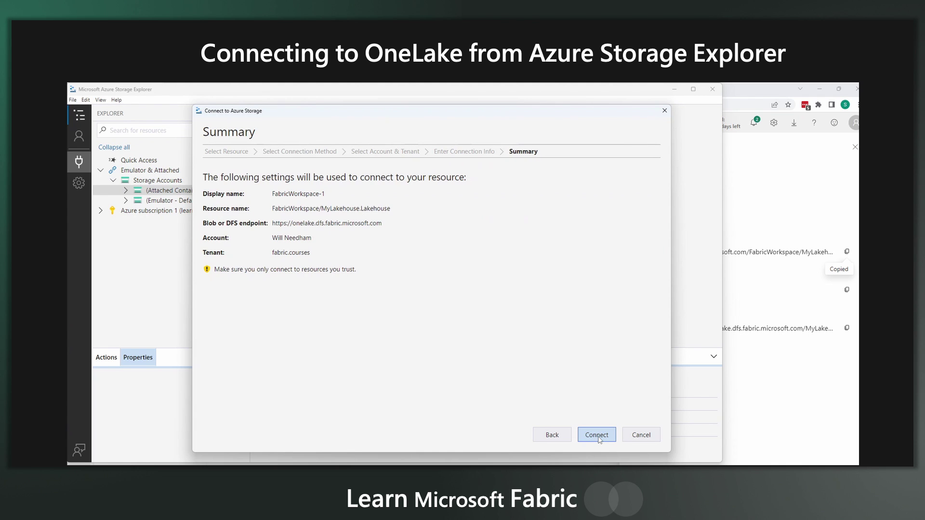
pyautogui.click(598, 434)
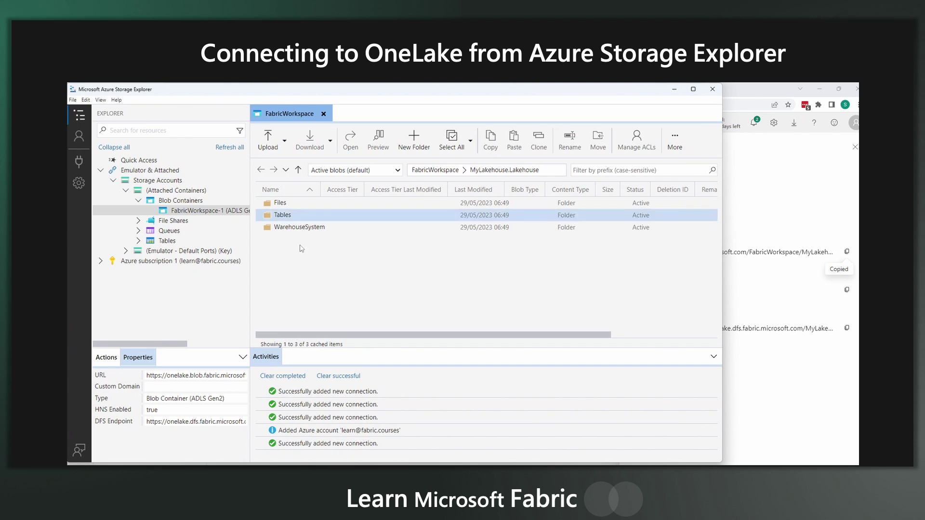
# Browse the lakehouse's Files folder, then Tables > Employee and its parquet data folder.
pyautogui.doubleClick(283, 203)
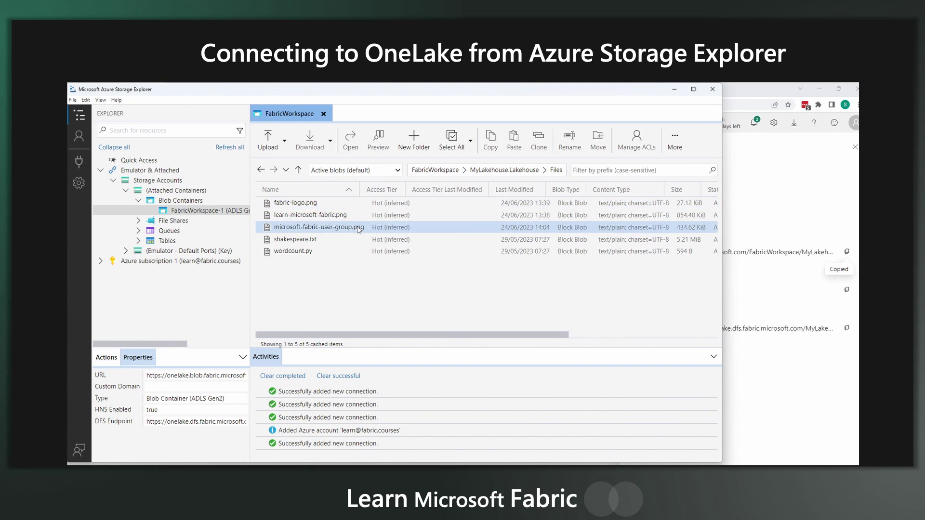
pyautogui.click(261, 170)
pyautogui.doubleClick(283, 215)
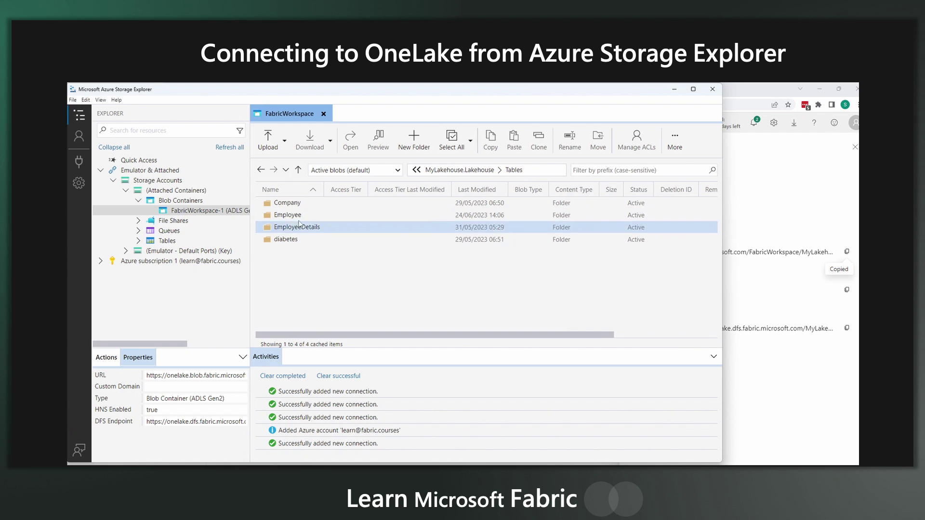
pyautogui.doubleClick(291, 216)
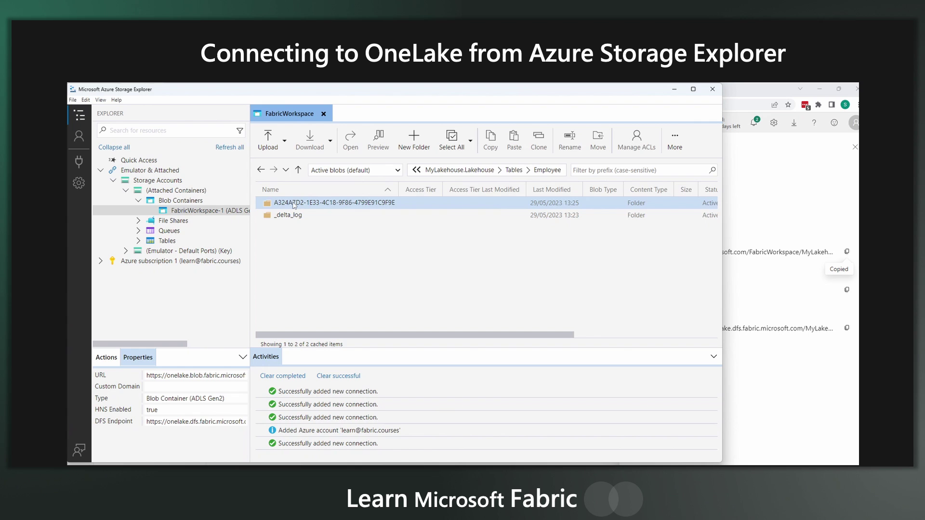
pyautogui.doubleClick(293, 204)
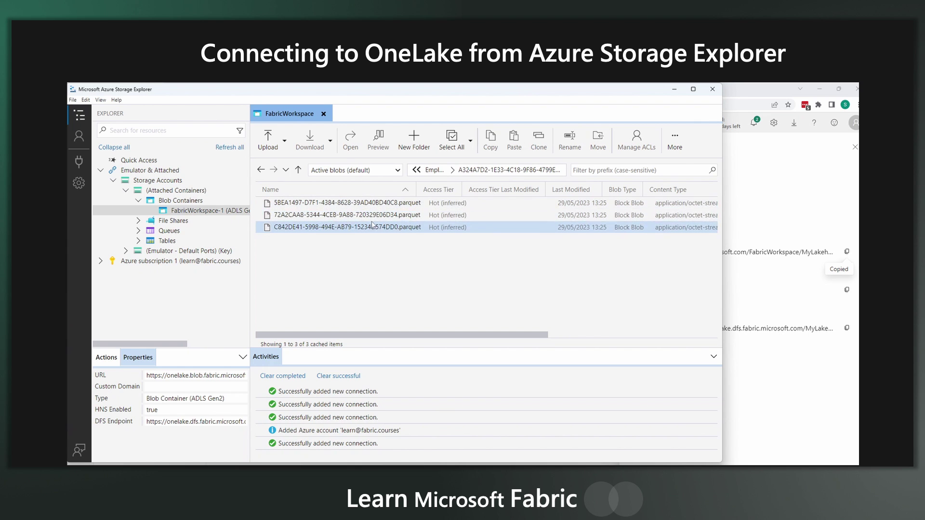
pyautogui.click(261, 170)
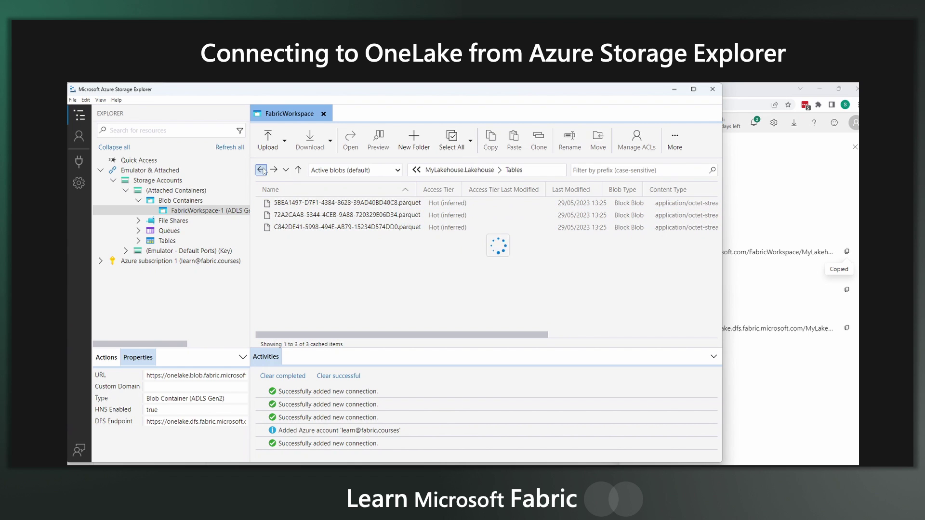
pyautogui.click(440, 171)
pyautogui.click(439, 170)
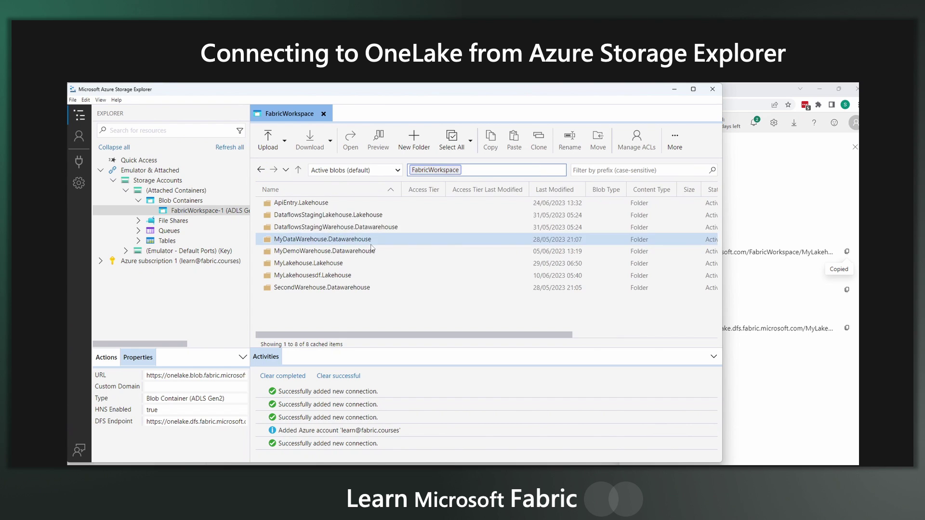
pyautogui.doubleClick(306, 263)
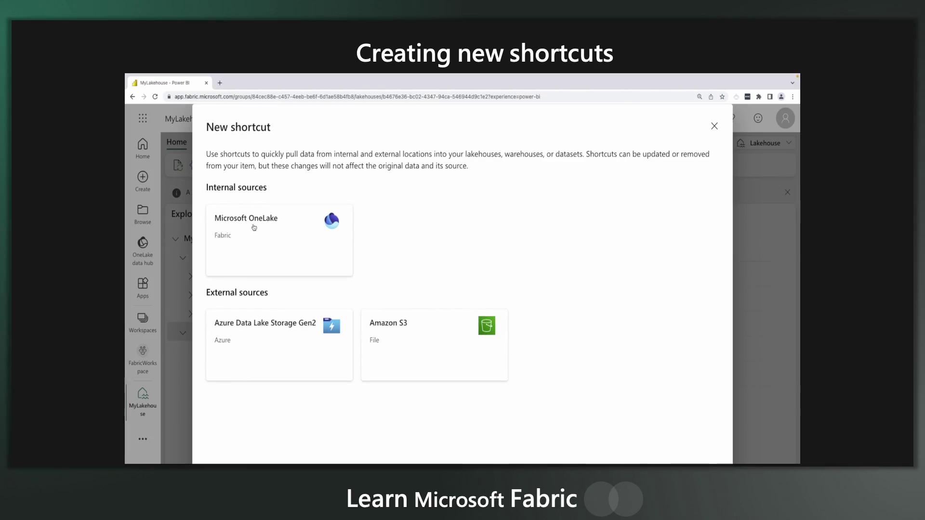
# Choose OneLake as the shortcut source, select MyDemoWarehouse, and pick its Employee table.
pyautogui.click(253, 229)
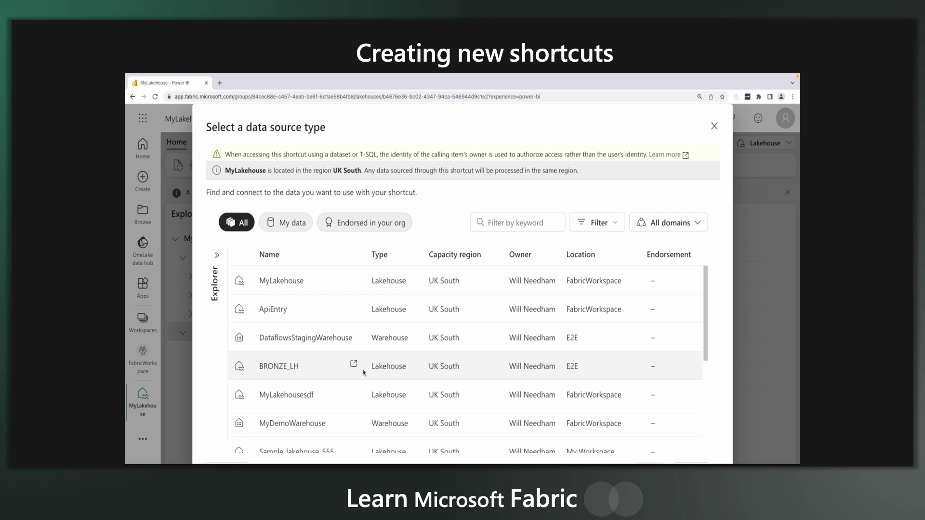
pyautogui.click(351, 422)
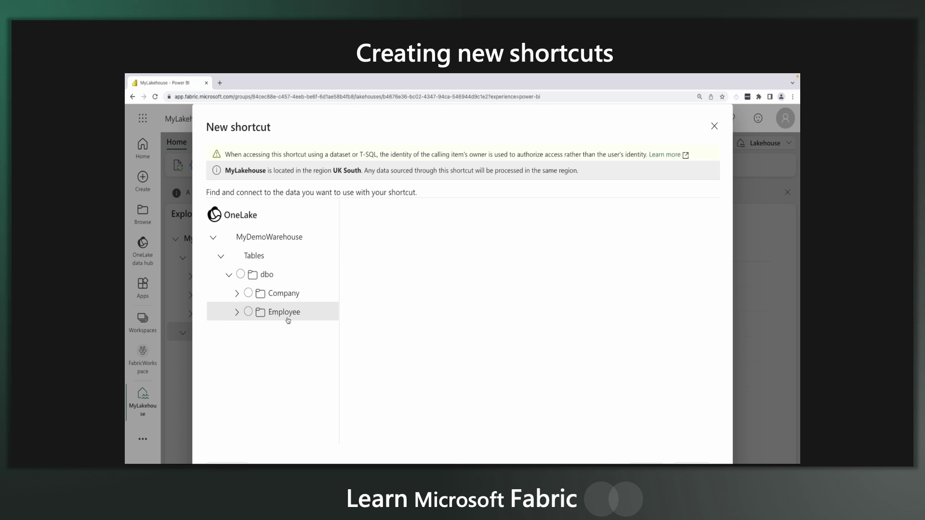
pyautogui.click(260, 312)
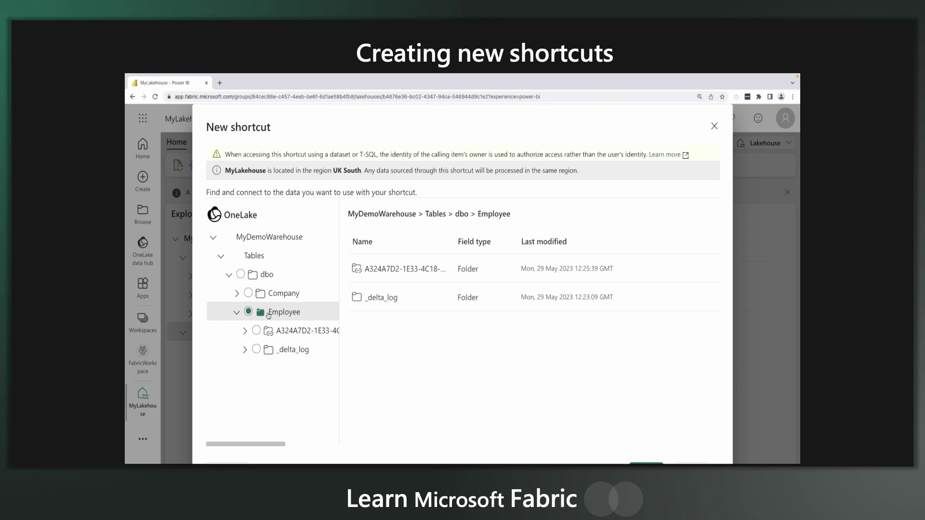